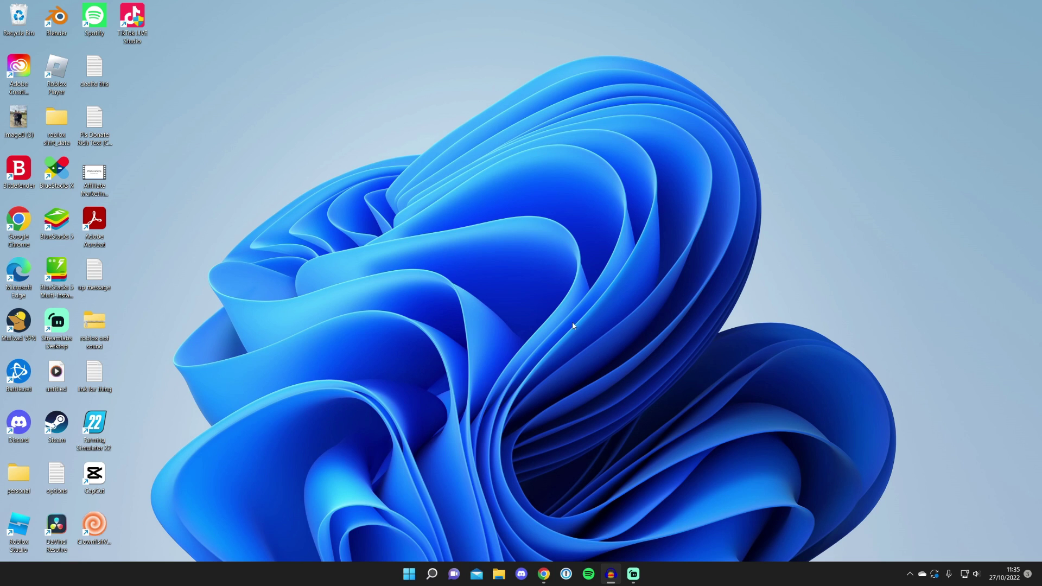
Search Google for obsproject, go to the official OBS website, and download the Windows installer
{"action": "left_click", "coordinate": [544, 574]}
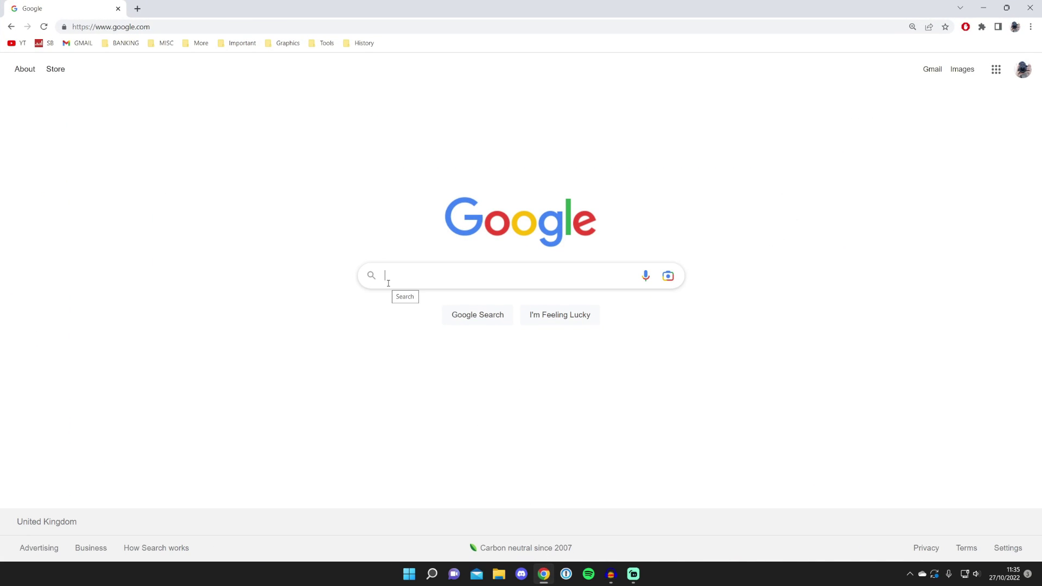
{"action": "type", "text": "obsp"}
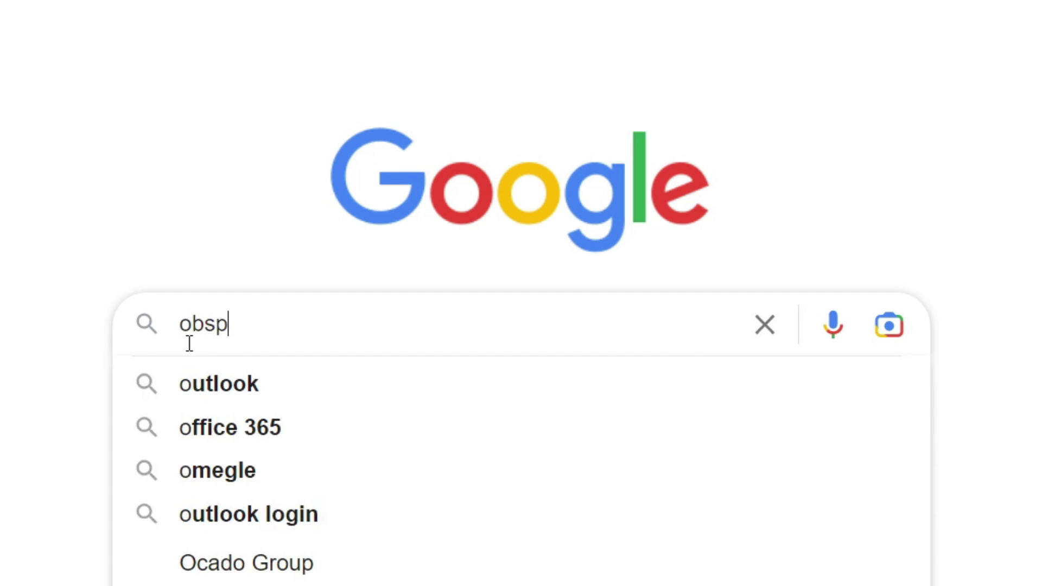
{"action": "type", "text": "roject"}
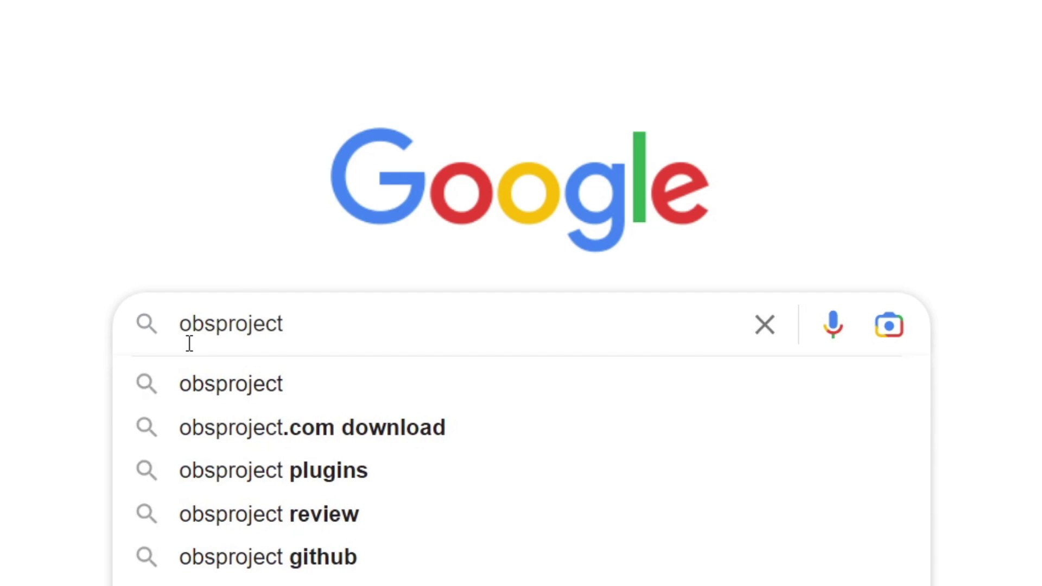
{"action": "key", "text": "Return"}
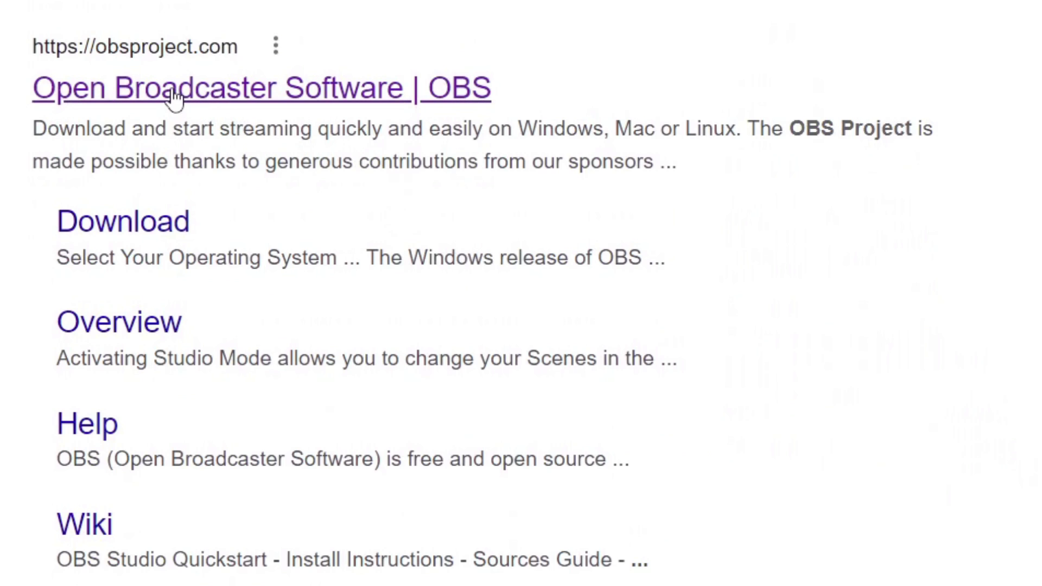
{"action": "left_click", "coordinate": [173, 98]}
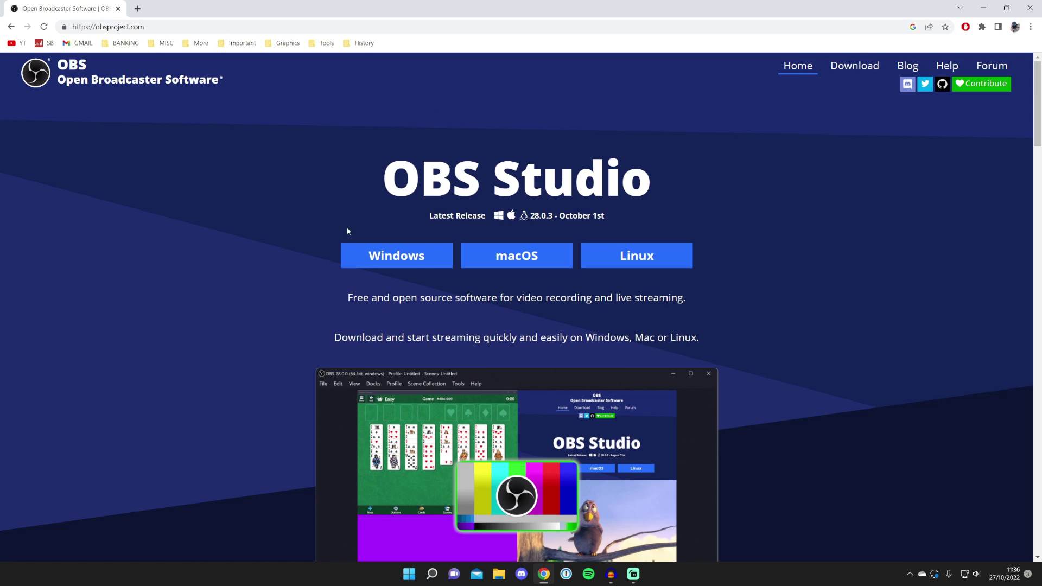
{"action": "left_click", "coordinate": [404, 249]}
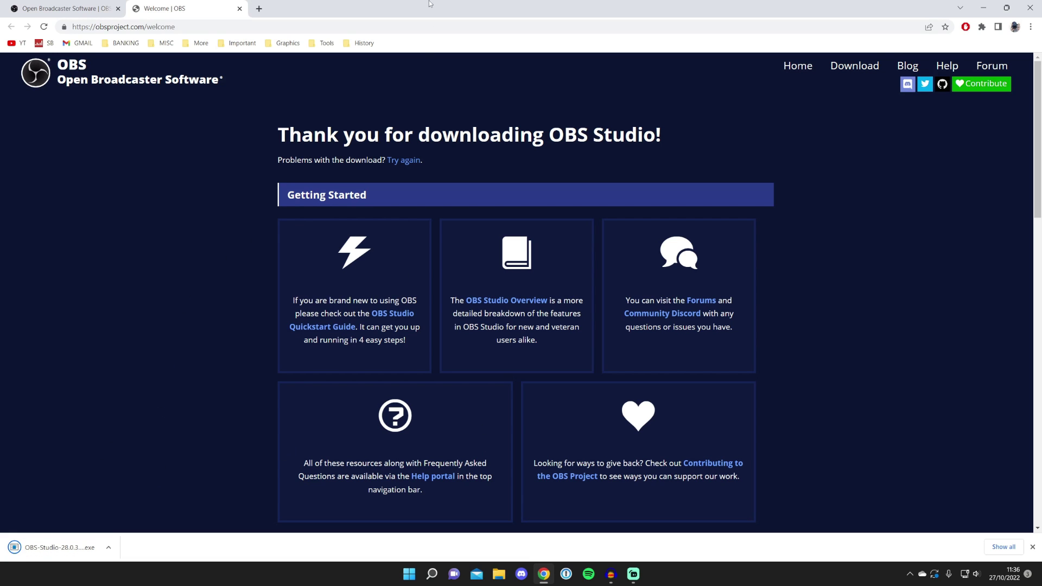
Put a copy of the downloaded OBS installer on the desktop and close Chrome
{"action": "left_click_drag", "start_coordinate": [429, 3], "coordinate": [605, 48]}
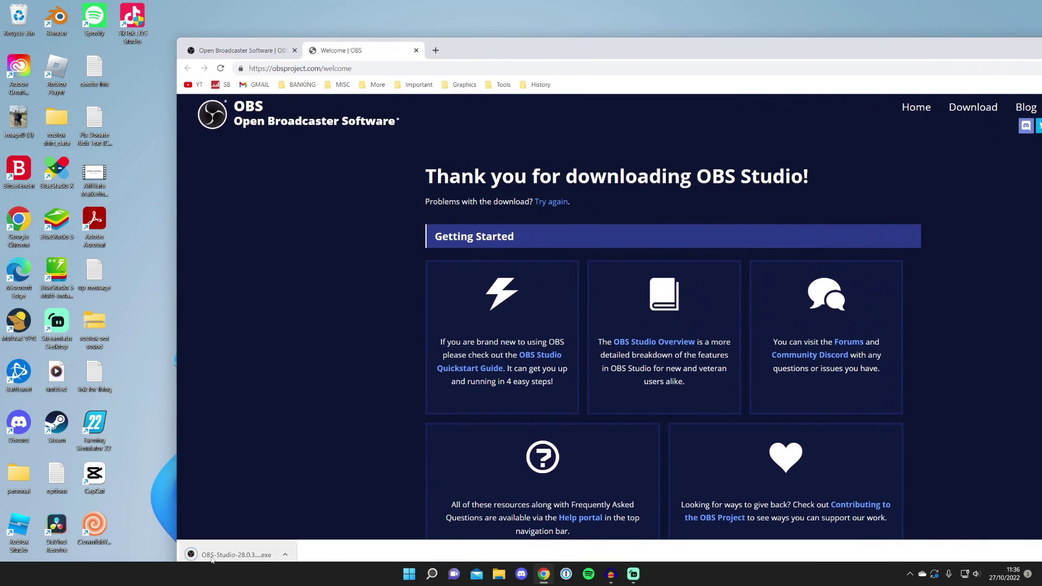
{"action": "left_click_drag", "start_coordinate": [212, 560], "coordinate": [165, 434]}
{"action": "left_click_drag", "start_coordinate": [570, 50], "coordinate": [434, 55]}
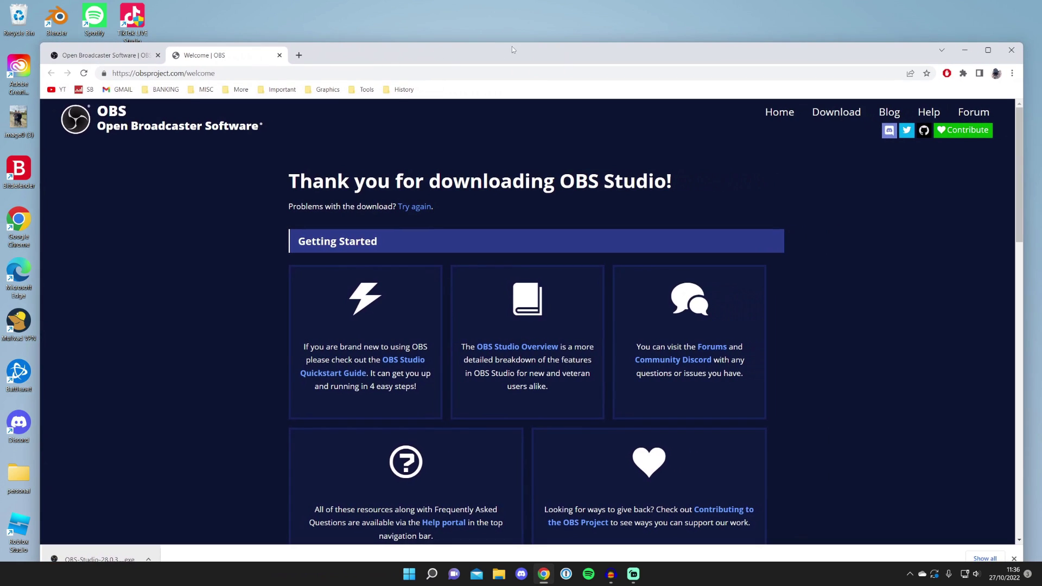
{"action": "left_click", "coordinate": [1011, 50]}
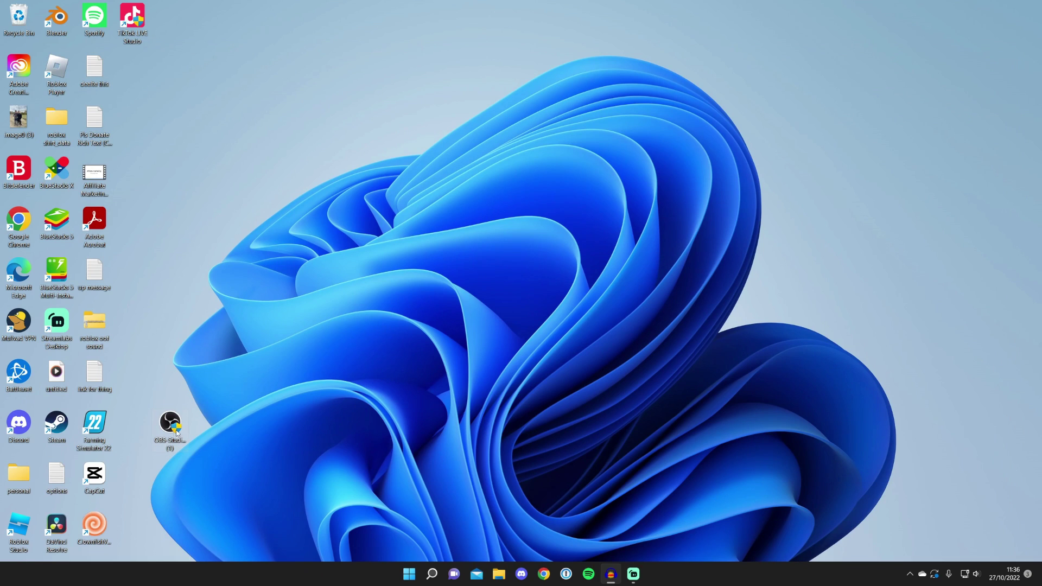
{"action": "left_click_drag", "start_coordinate": [176, 429], "coordinate": [490, 288]}
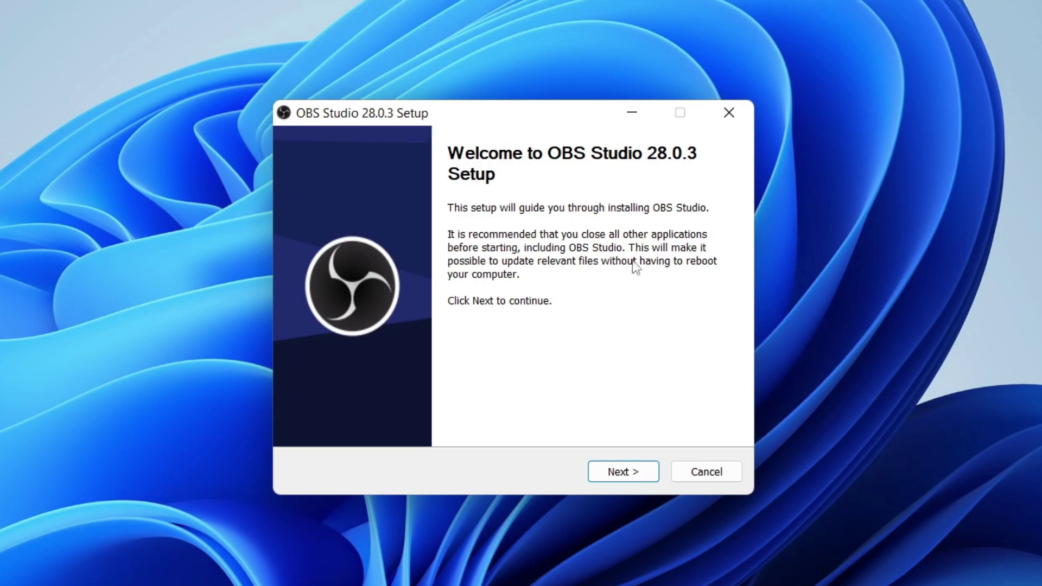
Run the OBS Studio 28.0.3 setup with default options and launch the program at the end
{"action": "left_click", "coordinate": [618, 478]}
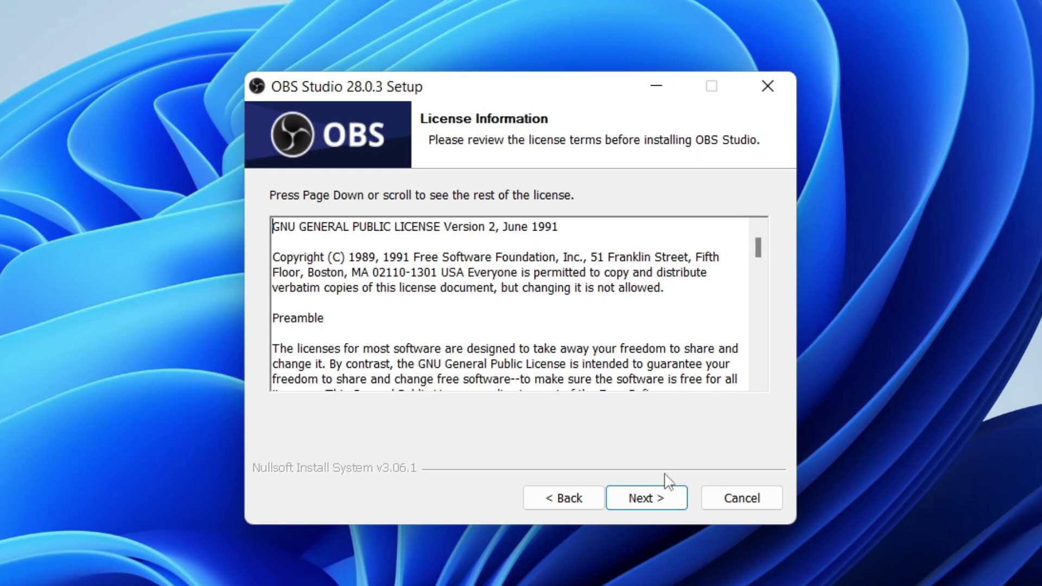
{"action": "left_click", "coordinate": [649, 491]}
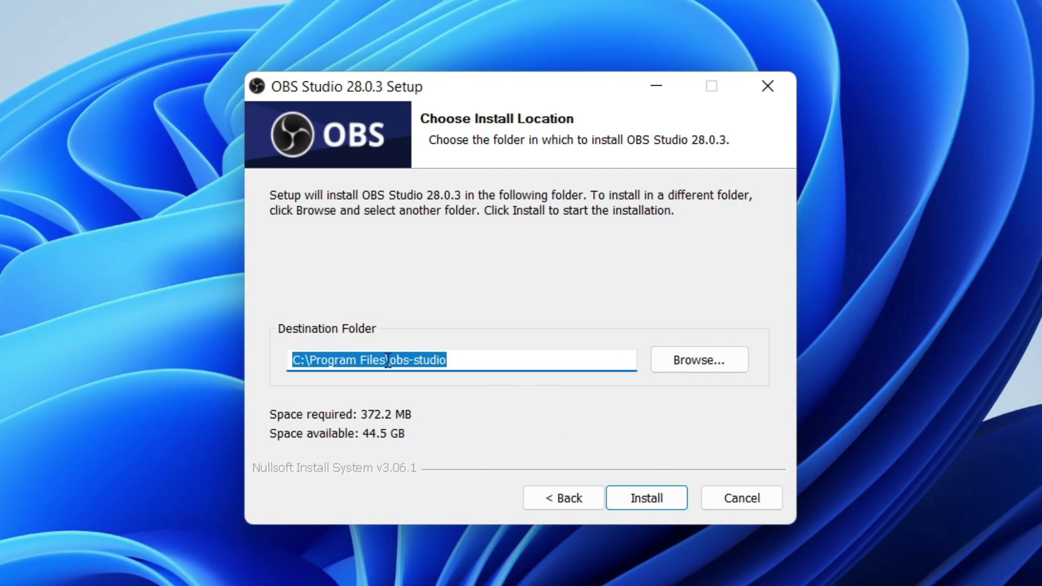
{"action": "left_click", "coordinate": [659, 499]}
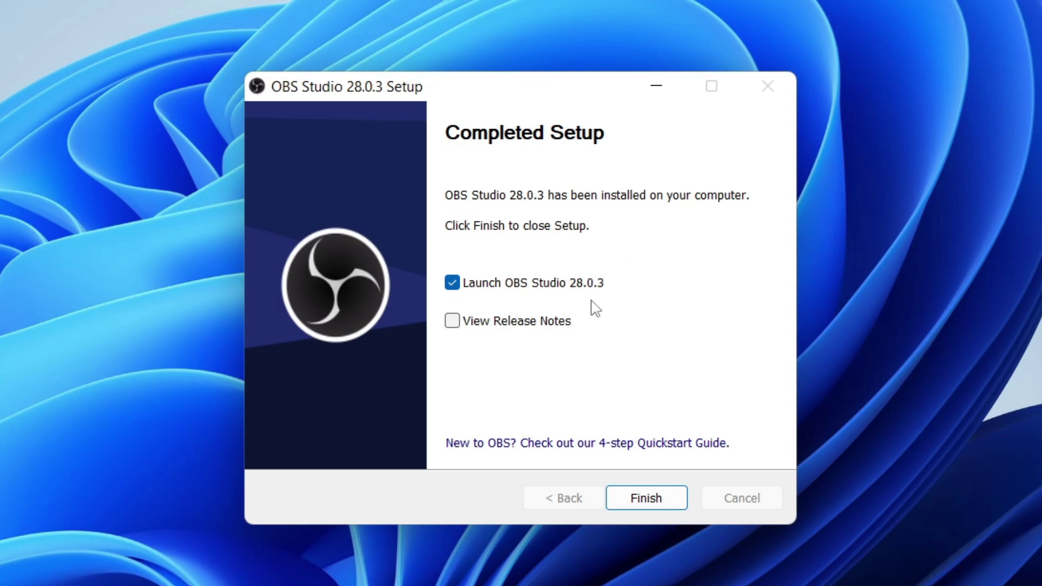
{"action": "left_click", "coordinate": [647, 498]}
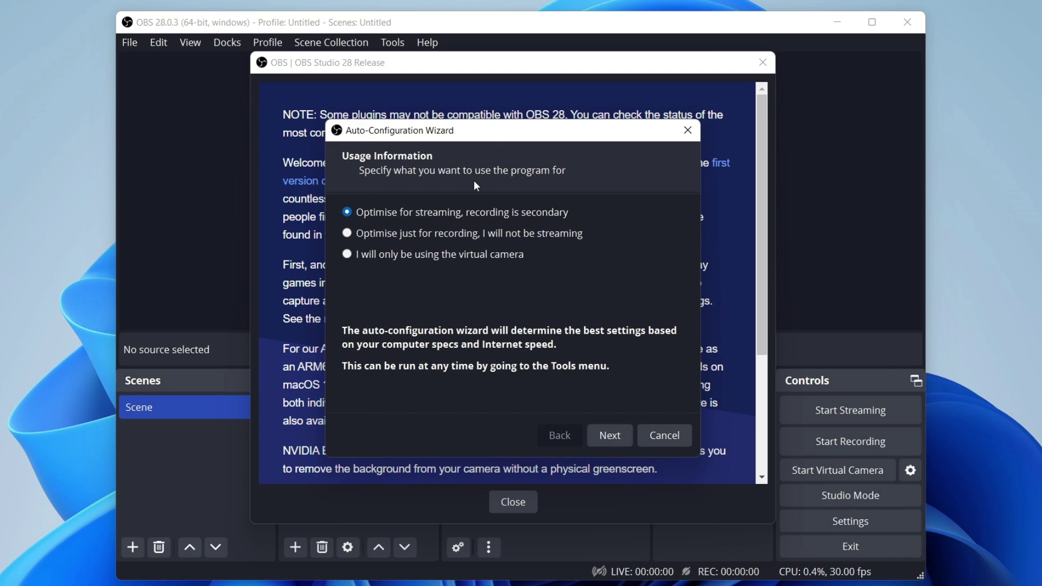
Auto-configure OBS to optimise just for recording at 60 FPS, apply the settings, and close the release notes
{"action": "left_click", "coordinate": [435, 236]}
{"action": "left_click", "coordinate": [611, 439]}
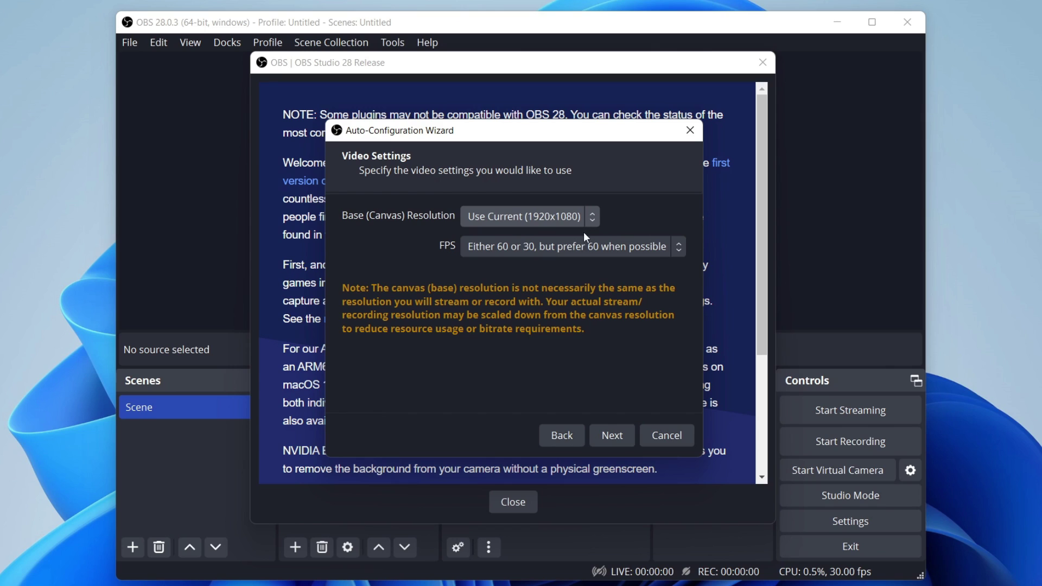
{"action": "left_click", "coordinate": [574, 249]}
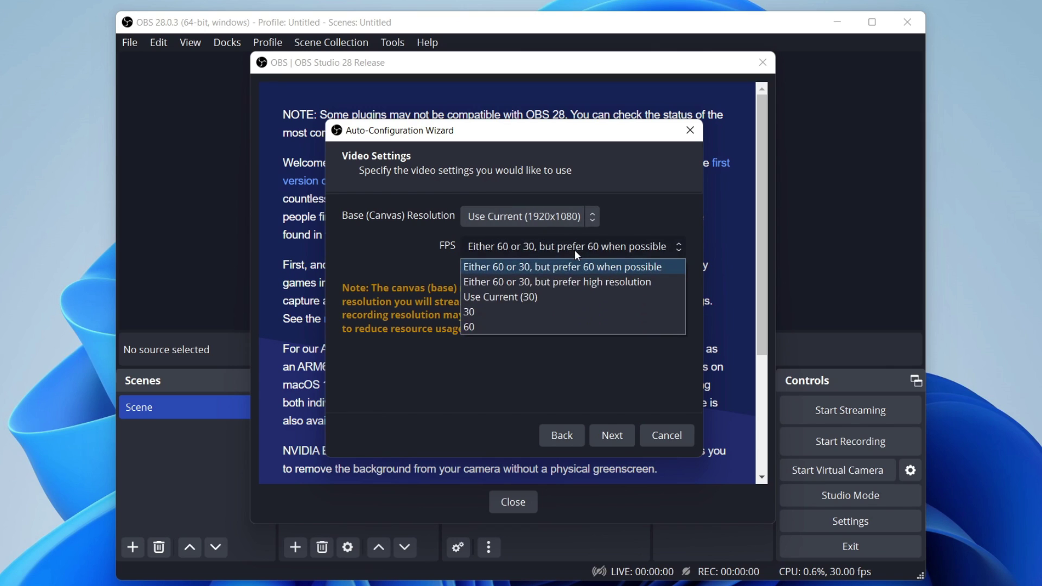
{"action": "left_click", "coordinate": [513, 328]}
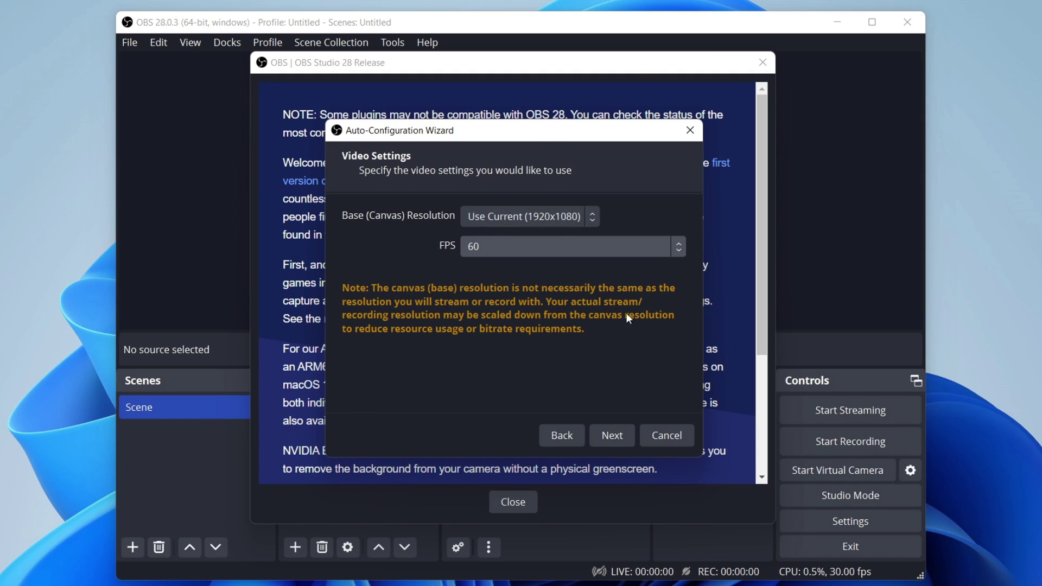
{"action": "left_click", "coordinate": [613, 436]}
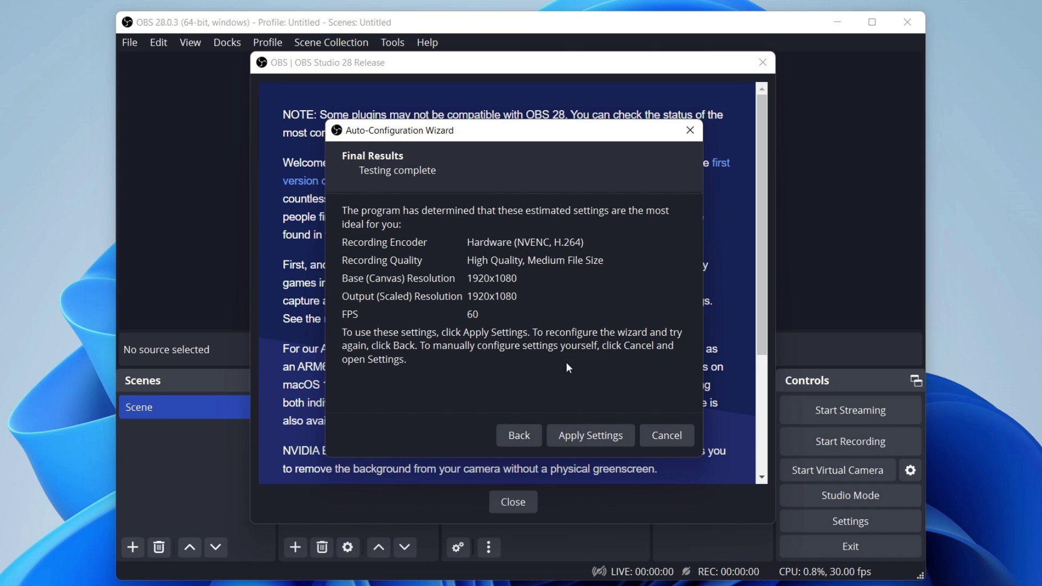
{"action": "left_click", "coordinate": [584, 435]}
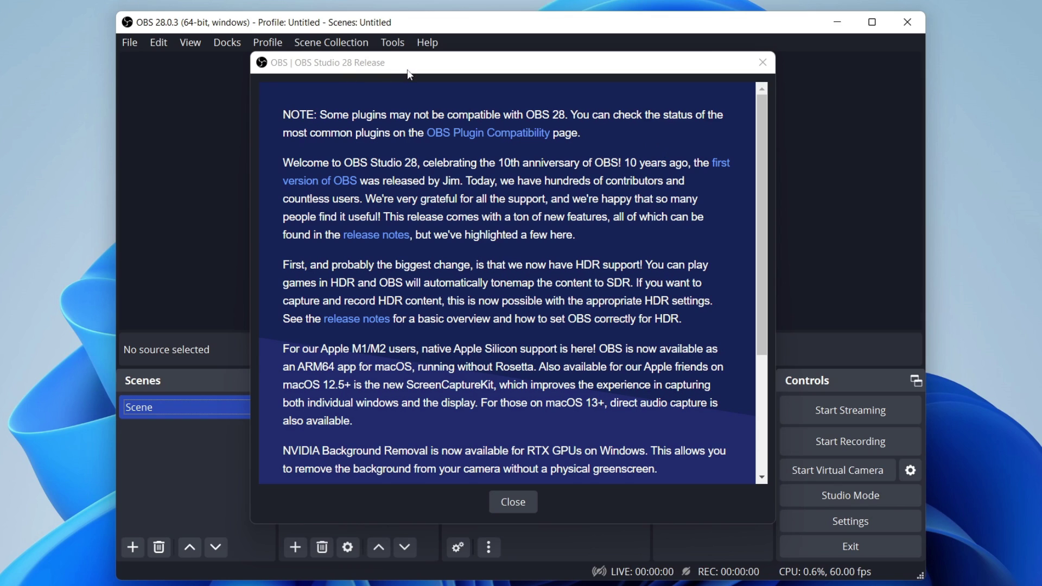
{"action": "left_click", "coordinate": [762, 63]}
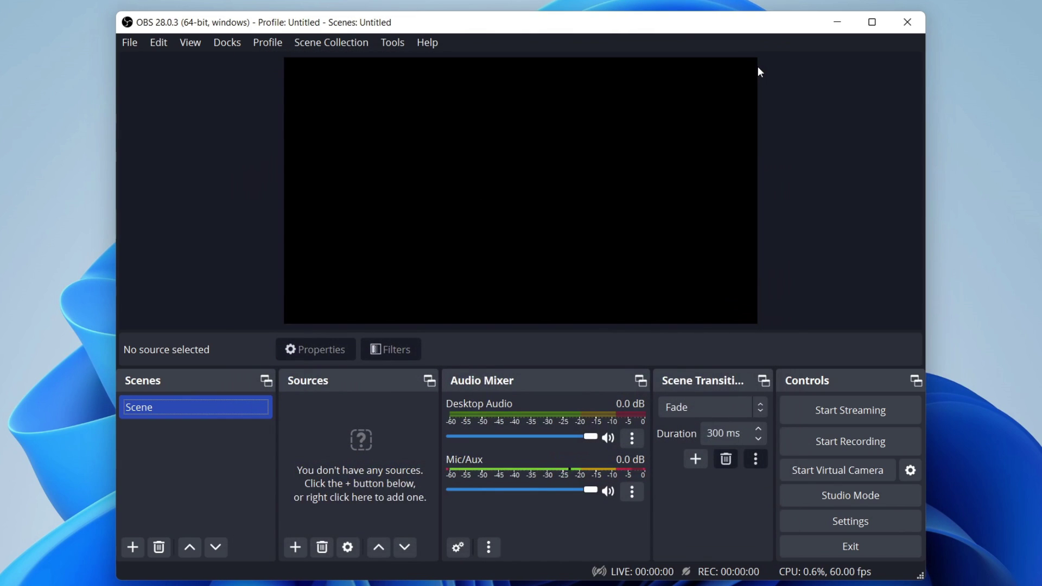
In Output settings, set the streaming encoder to Hardware (NVENC, H.264)
{"action": "left_click", "coordinate": [855, 524]}
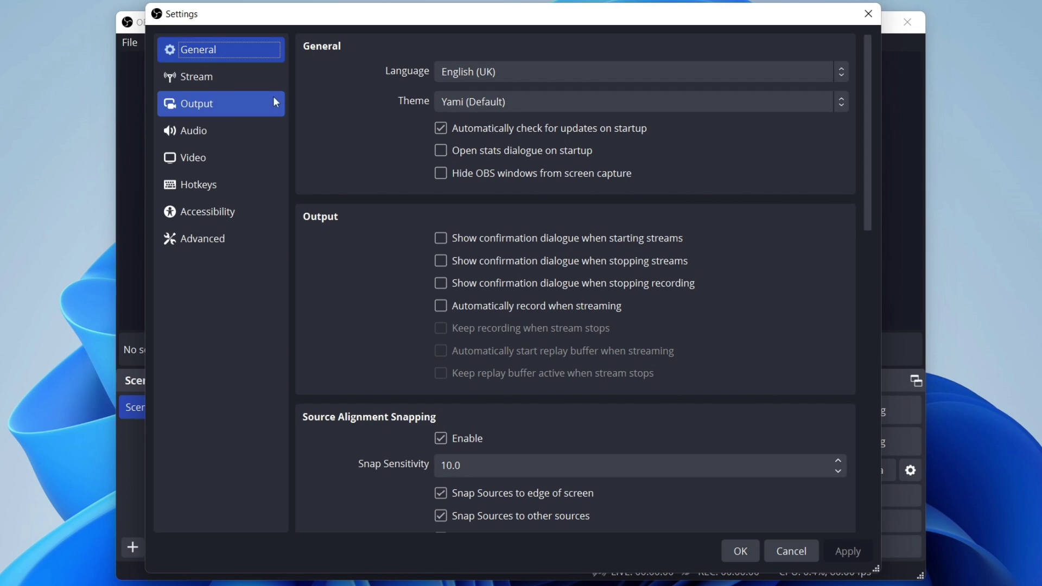
{"action": "left_click", "coordinate": [234, 100]}
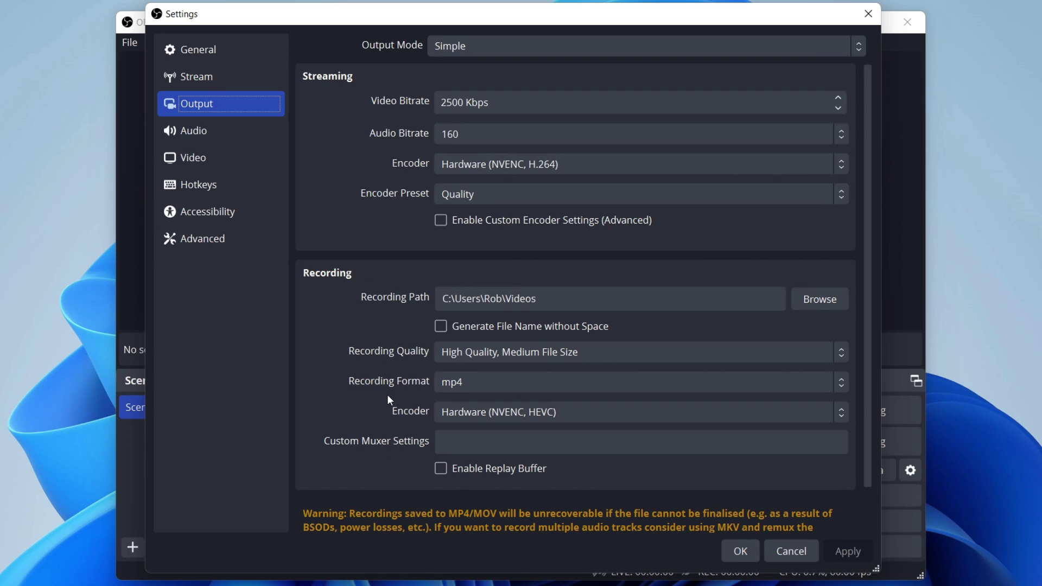
{"action": "left_click", "coordinate": [467, 168]}
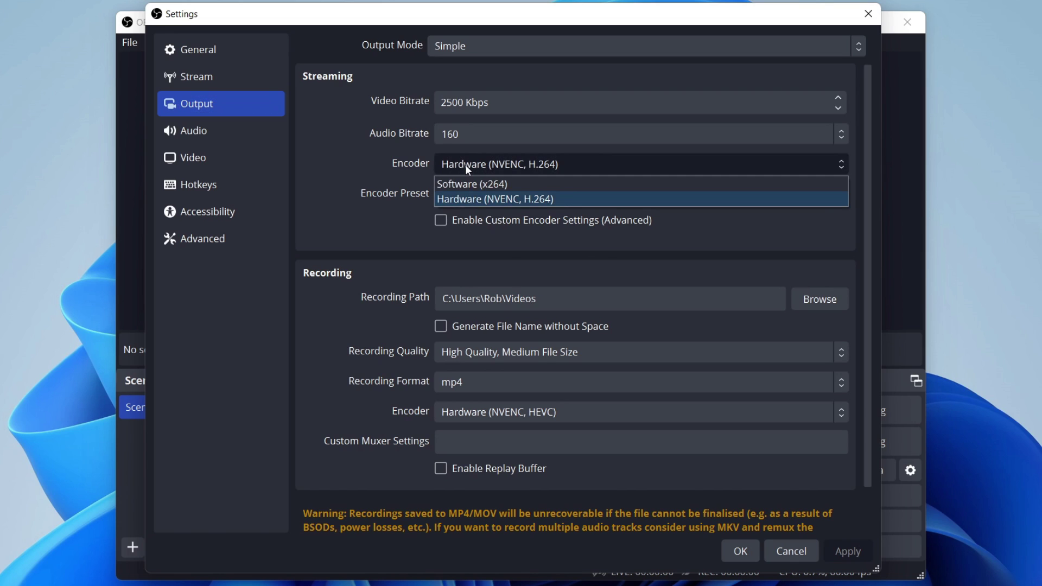
{"action": "left_click", "coordinate": [492, 200]}
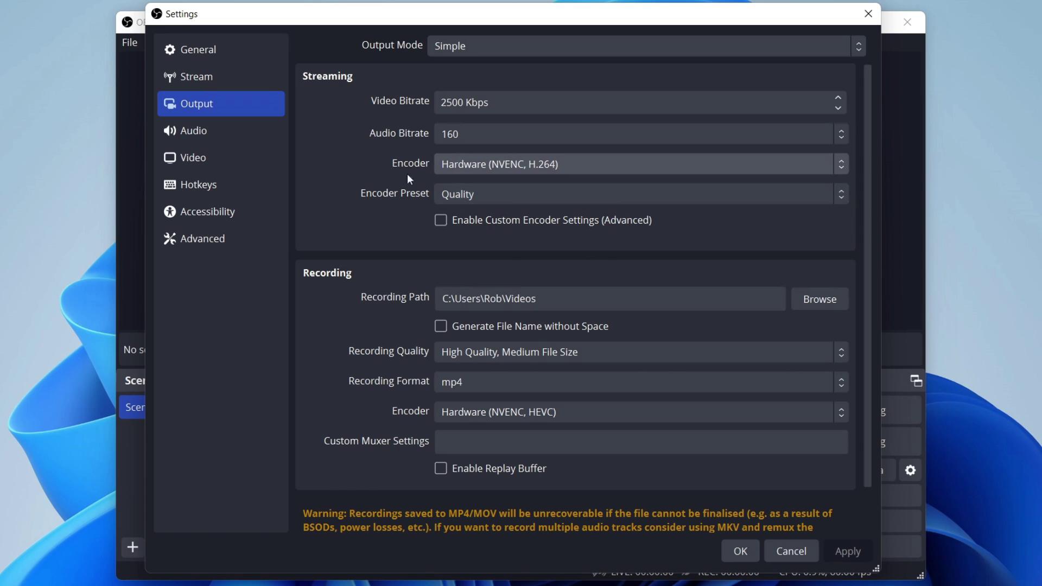
Set the recording encoder to Hardware (NVENC, HEVC)
{"action": "left_click", "coordinate": [478, 414]}
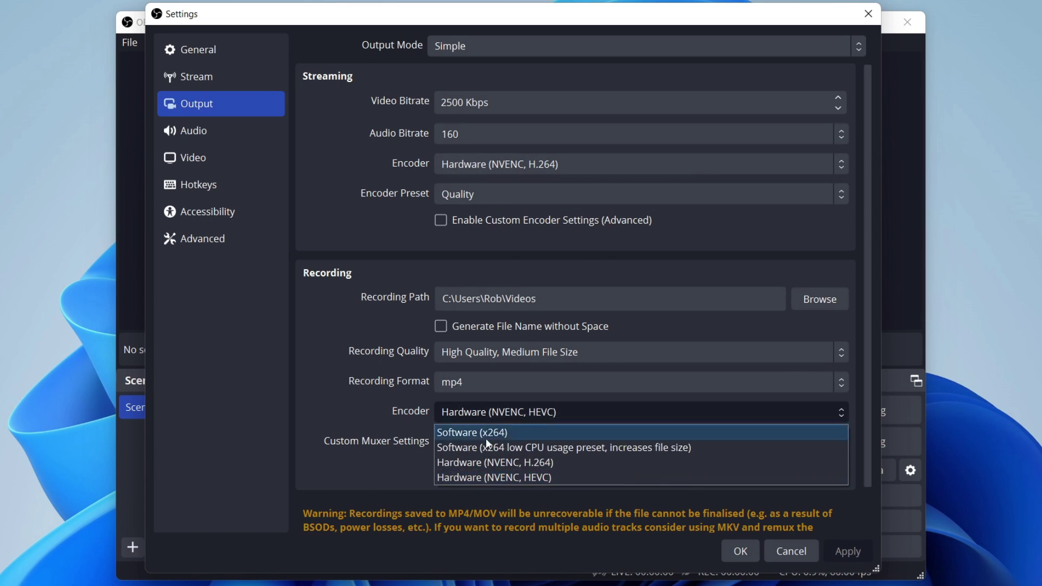
{"action": "left_click", "coordinate": [490, 480]}
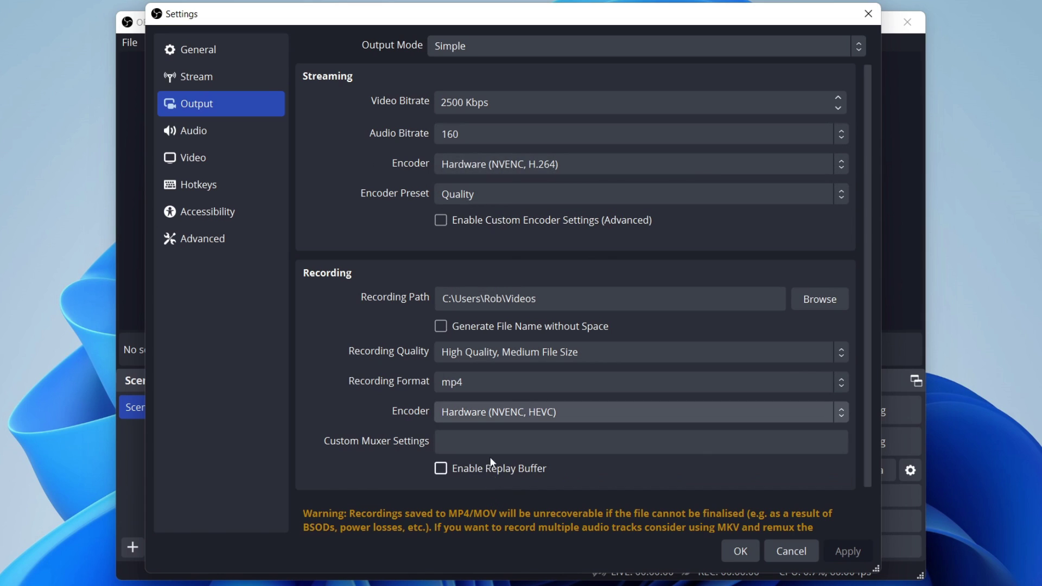
{"action": "left_click", "coordinate": [480, 412]}
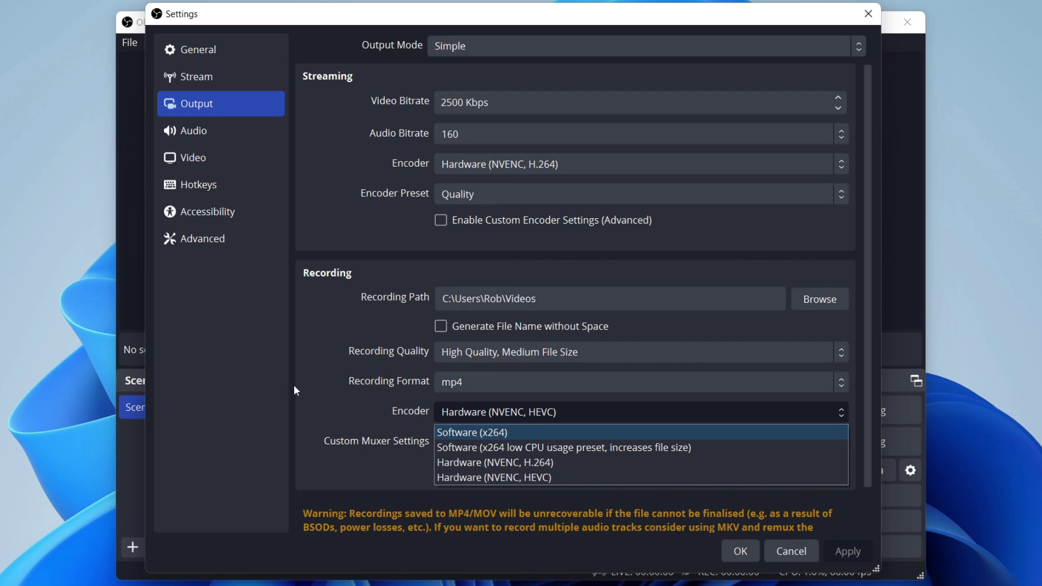
{"action": "left_click", "coordinate": [326, 389]}
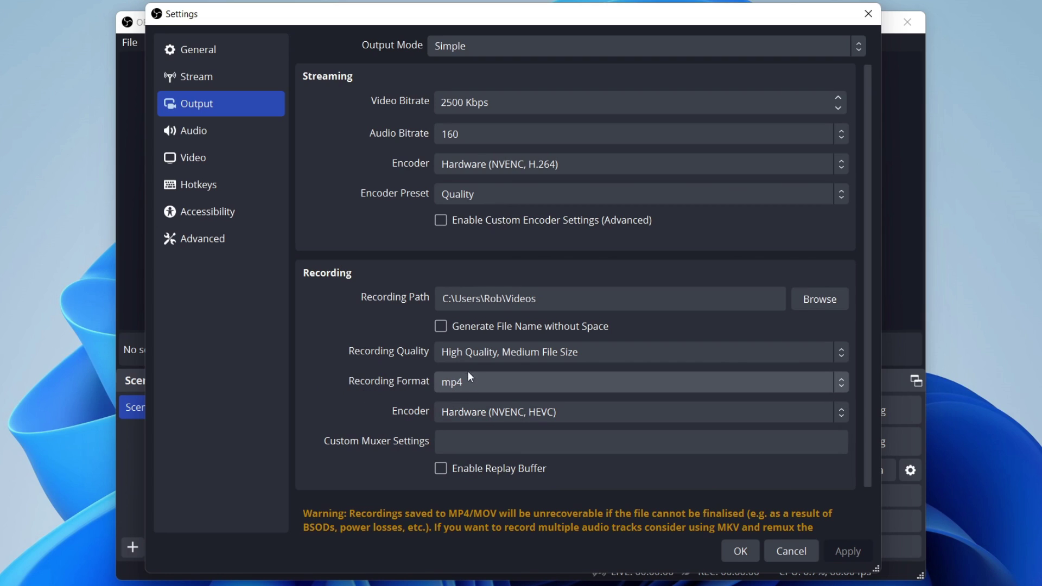
{"action": "left_click", "coordinate": [239, 129]}
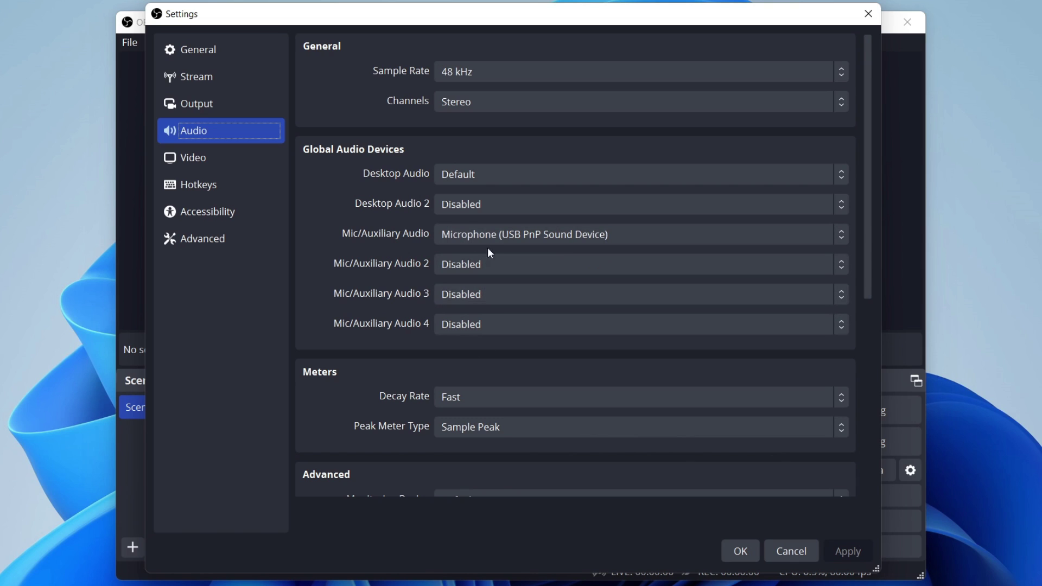
Keep the video at 1920x1080 with 60 Common FPS, then save the settings with OK
{"action": "left_click", "coordinate": [237, 159]}
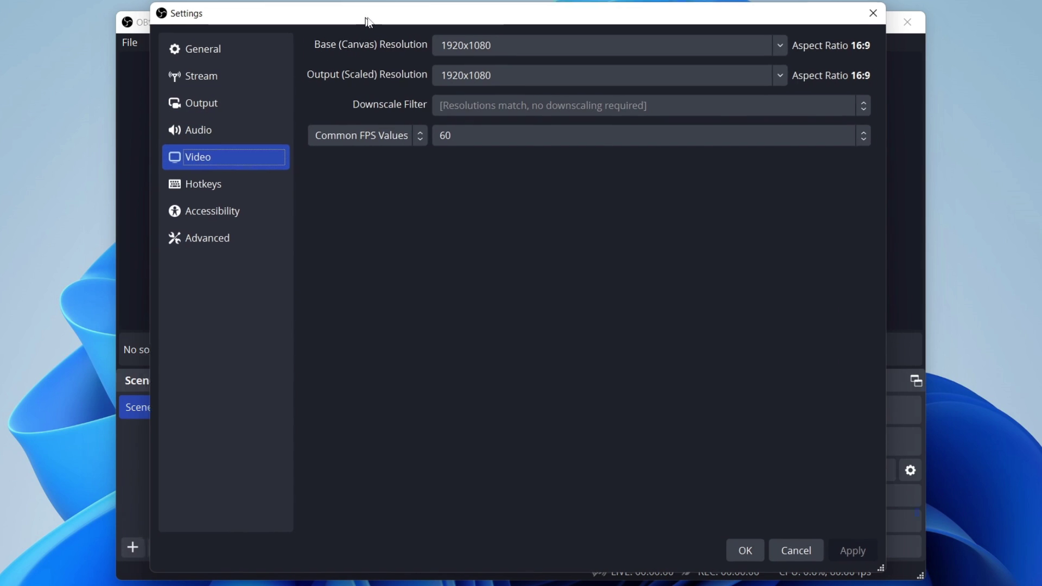
{"action": "left_click_drag", "start_coordinate": [361, 20], "coordinate": [695, 27]}
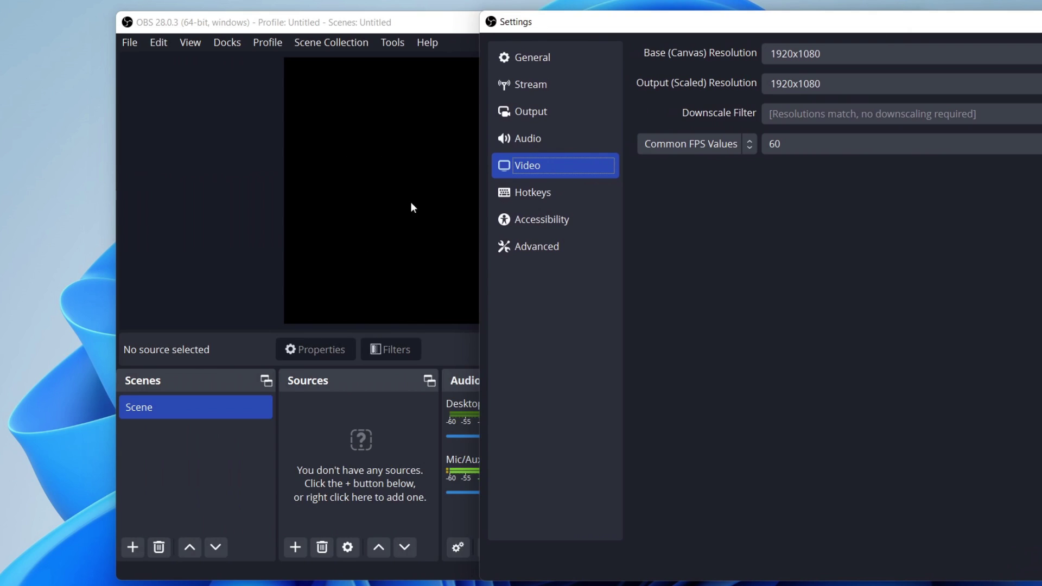
{"action": "left_click_drag", "start_coordinate": [594, 16], "coordinate": [242, 8]}
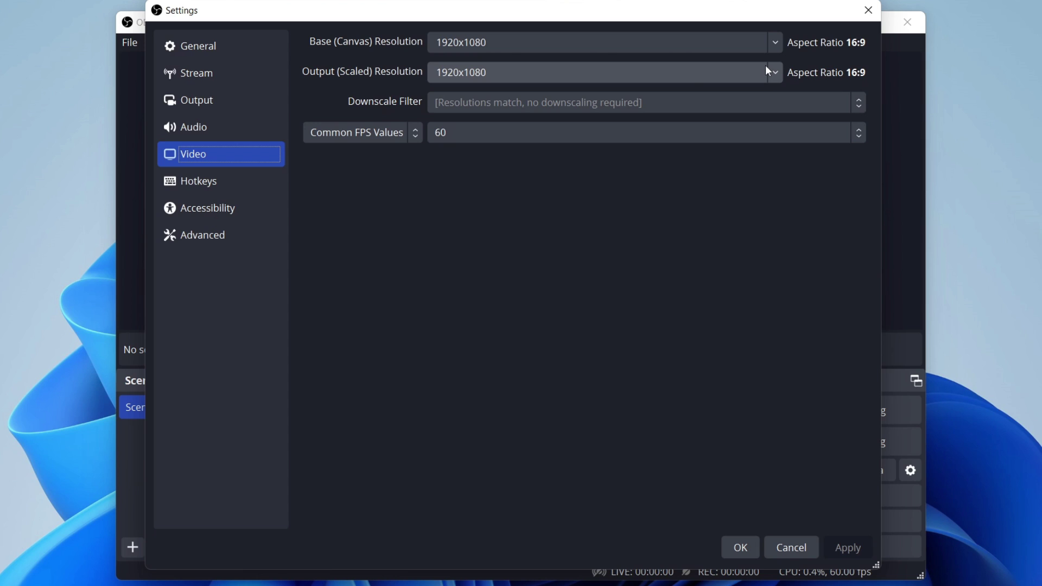
{"action": "left_click", "coordinate": [506, 132]}
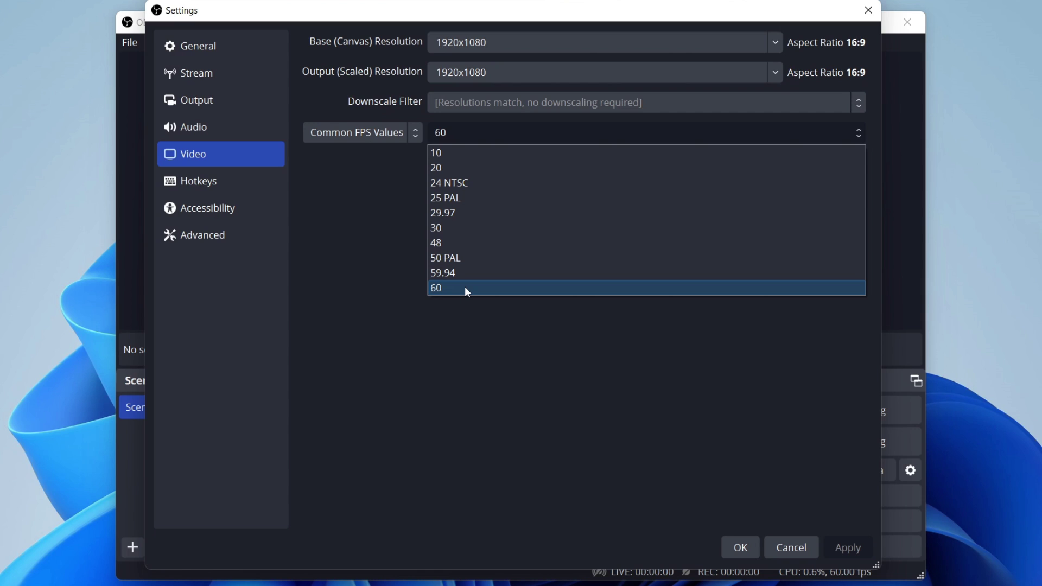
{"action": "left_click", "coordinate": [466, 288]}
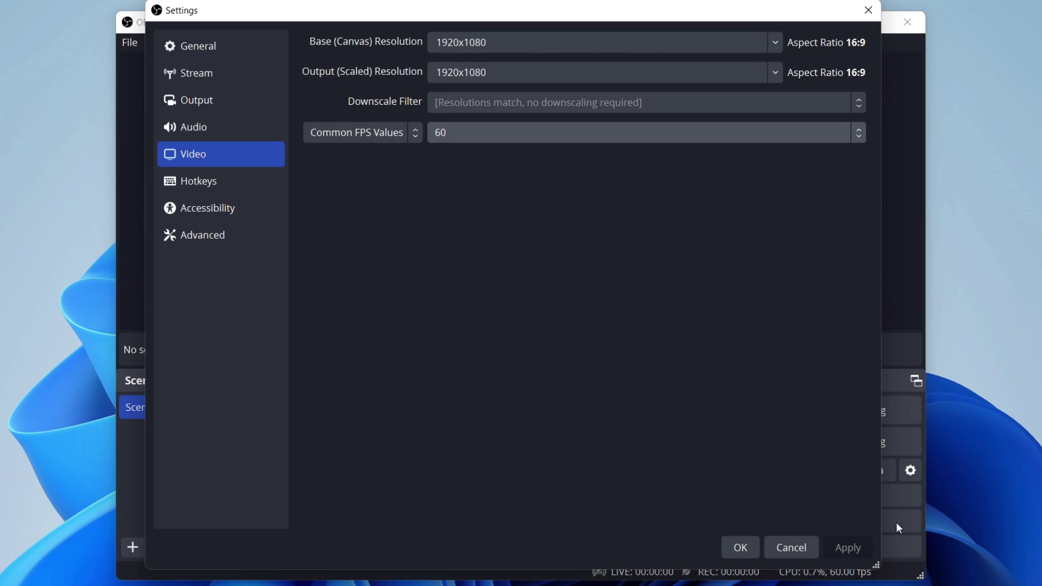
{"action": "left_click", "coordinate": [741, 547]}
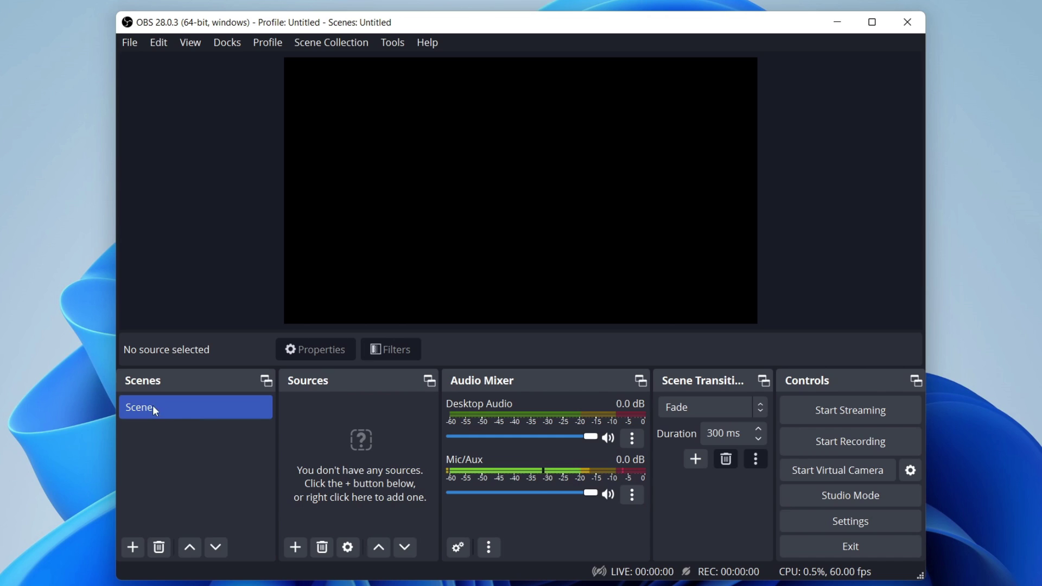
Add a scene named 'Recording' and pick Display Capture as its first source type
{"action": "left_click", "coordinate": [133, 547]}
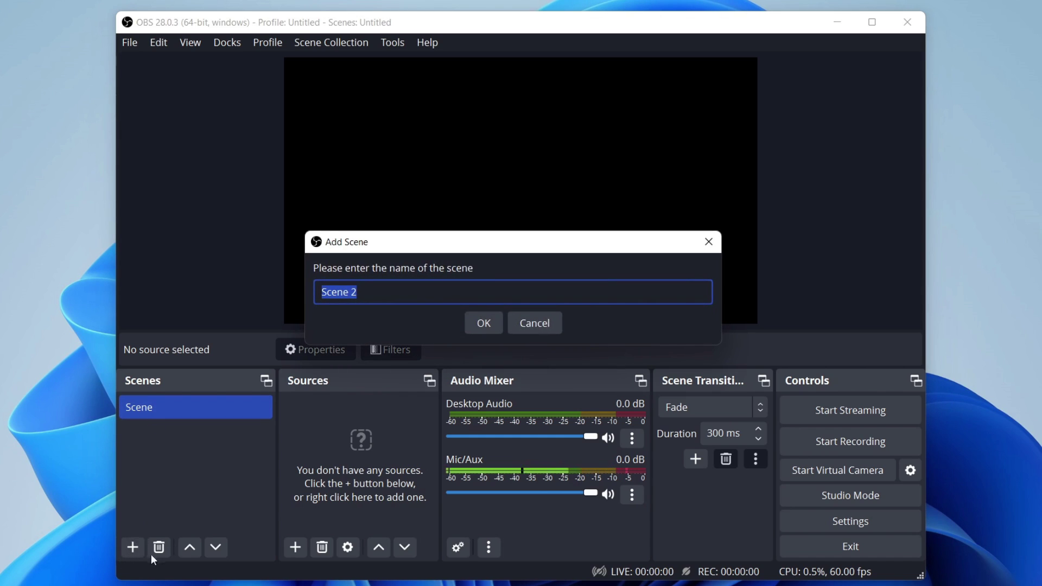
{"action": "key", "text": "BackSpace"}
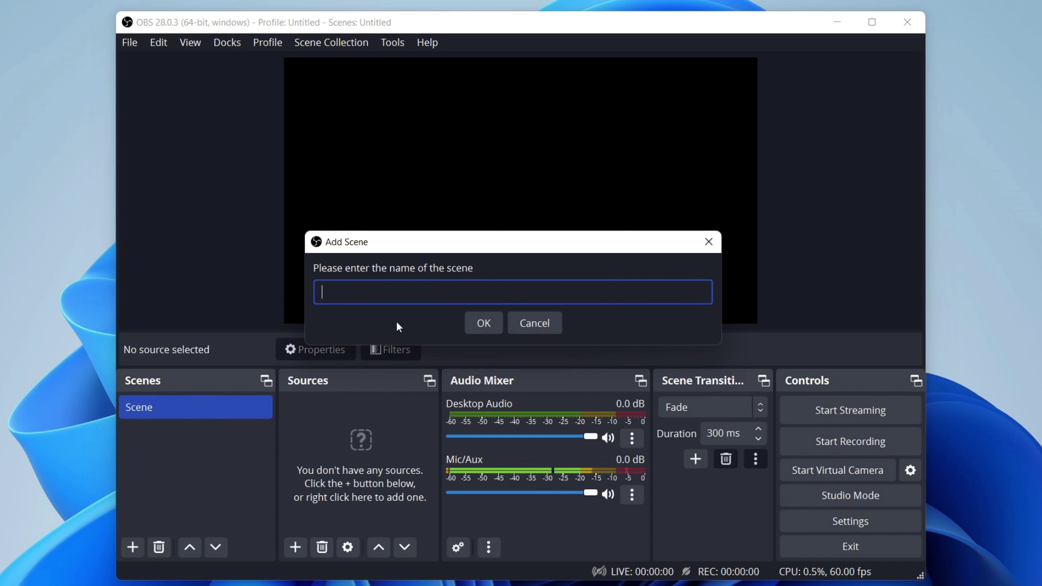
{"action": "type", "text": "Recording"}
{"action": "left_click", "coordinate": [483, 325]}
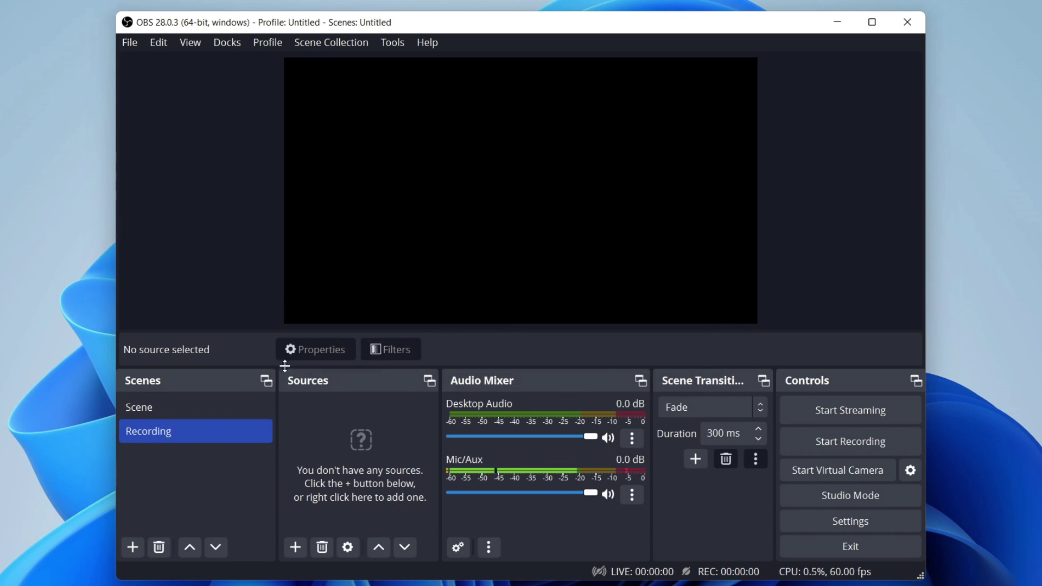
{"action": "left_click", "coordinate": [295, 546]}
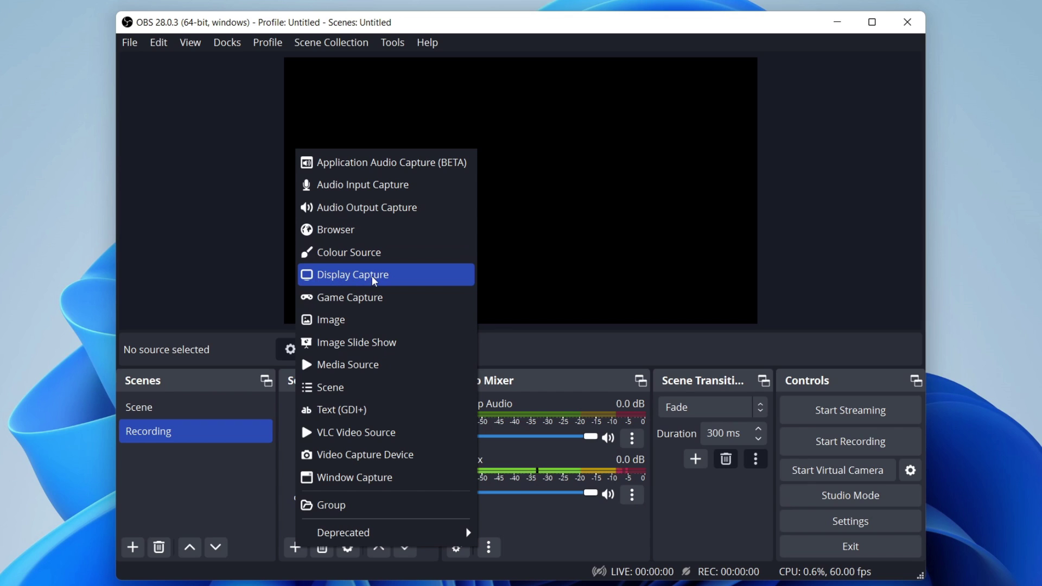
{"action": "left_click", "coordinate": [320, 276]}
Create the Display Capture source with default properties and resize it to fit the canvas
{"action": "left_click", "coordinate": [559, 394]}
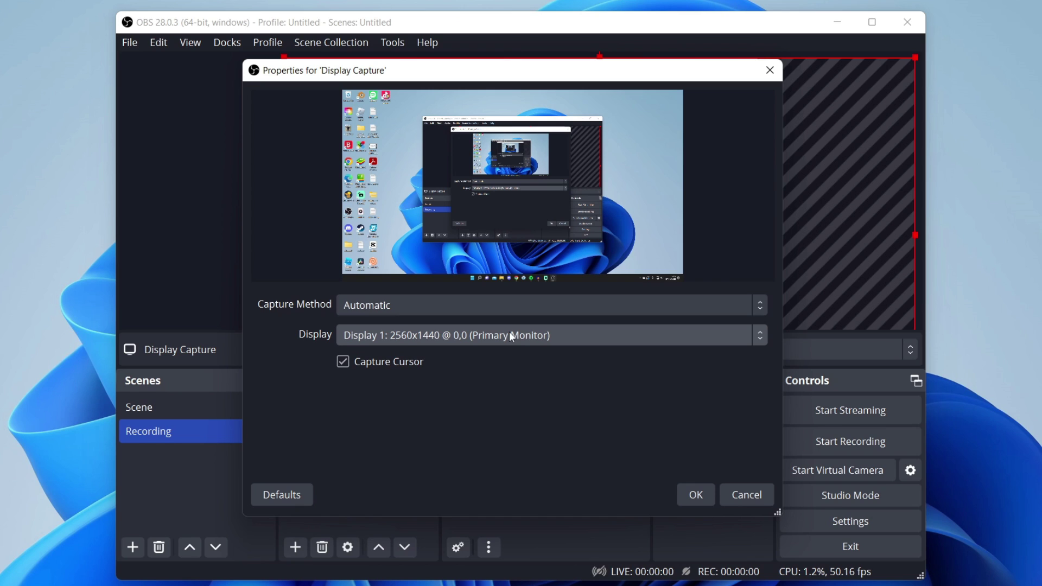
{"action": "left_click", "coordinate": [696, 496]}
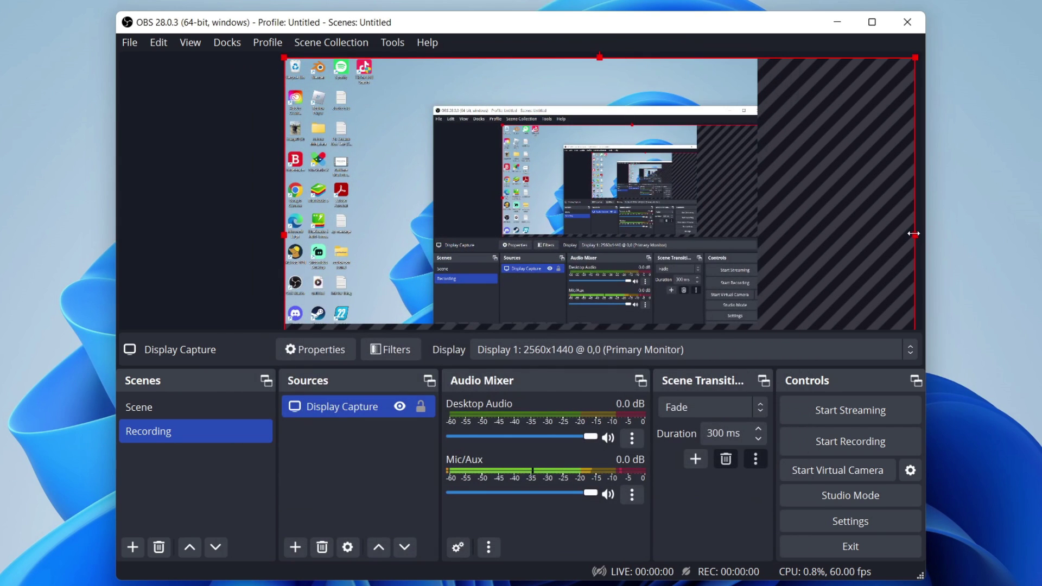
{"action": "left_click_drag", "start_coordinate": [919, 238], "coordinate": [730, 230]}
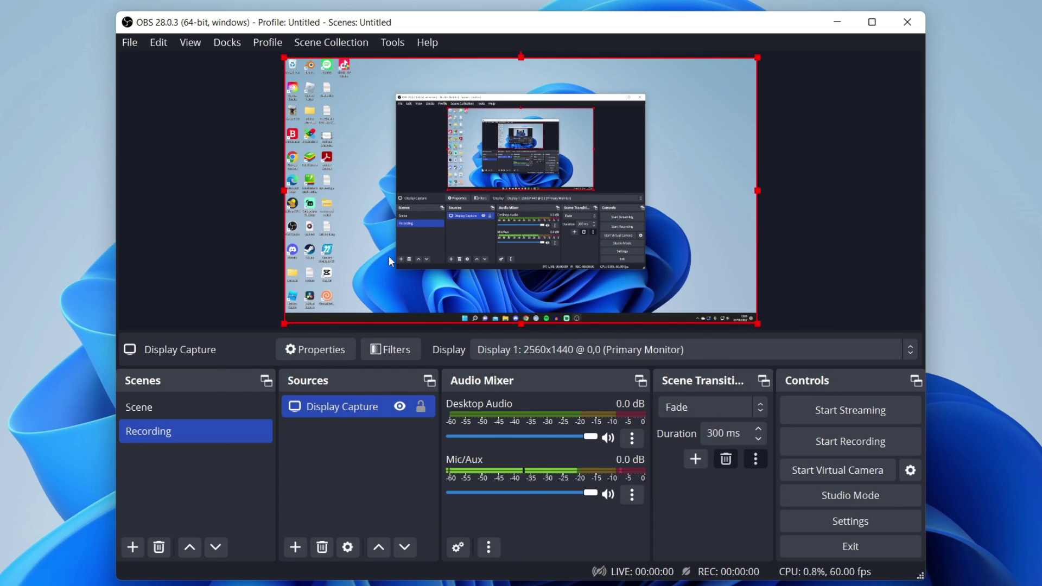
{"action": "left_click", "coordinate": [358, 448]}
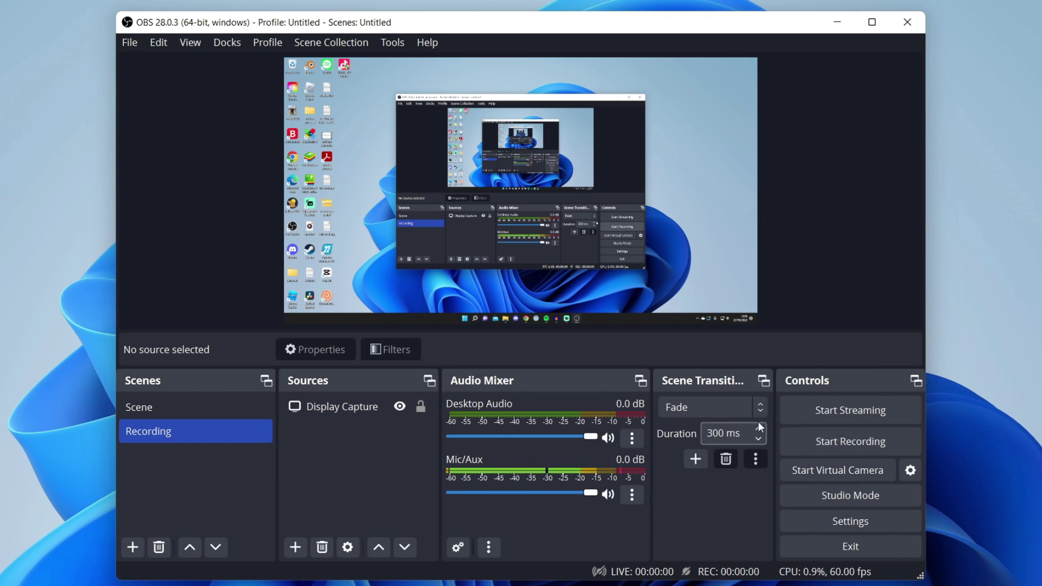
{"action": "left_click", "coordinate": [296, 547]}
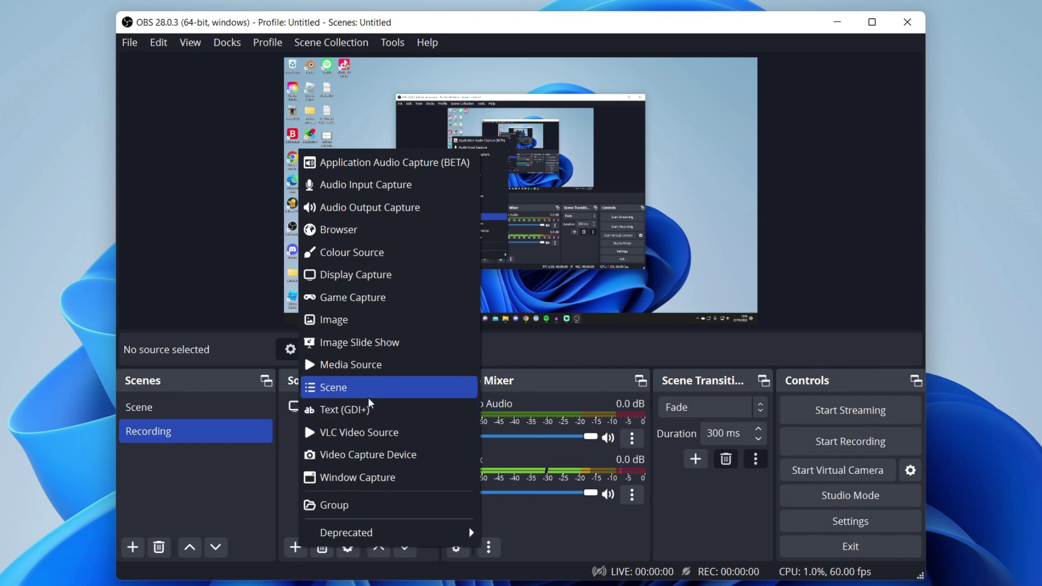